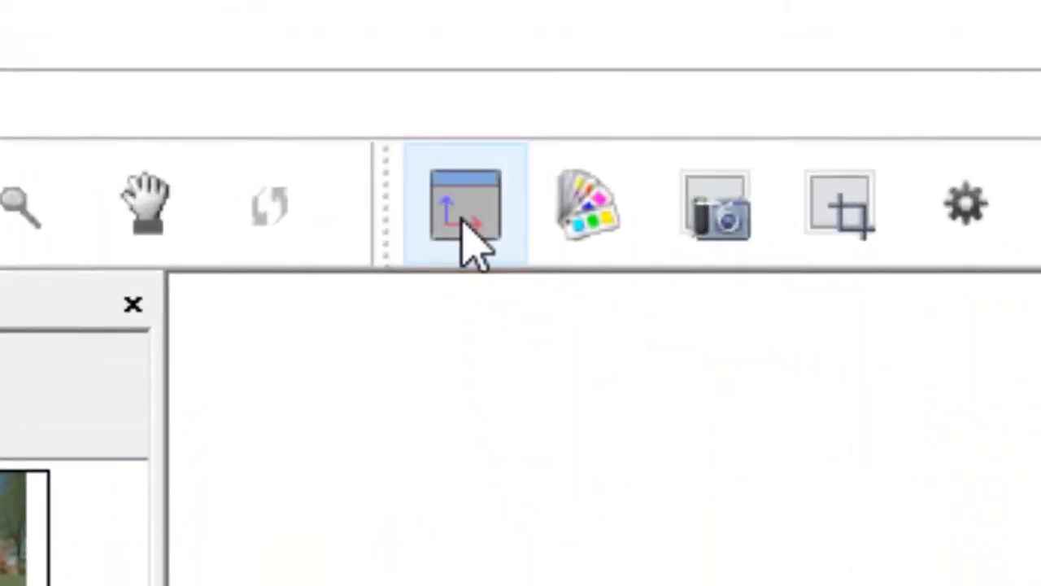
# - Open the 2D view and frame the building in the right-side elevation
pyautogui.click(472, 242)
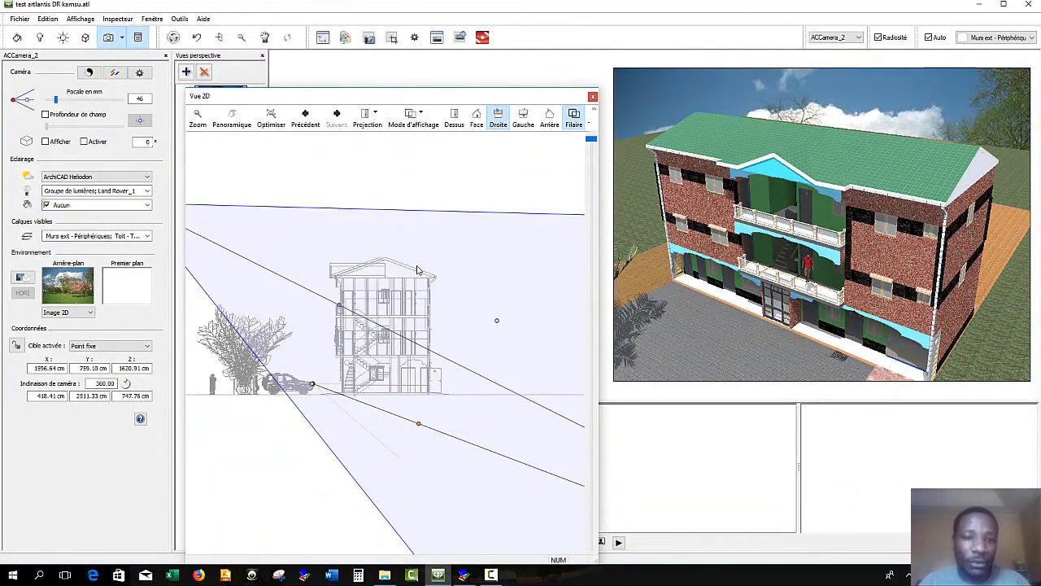
pyautogui.scroll(-3, 417, 270)
pyautogui.scroll(3, 398, 270)
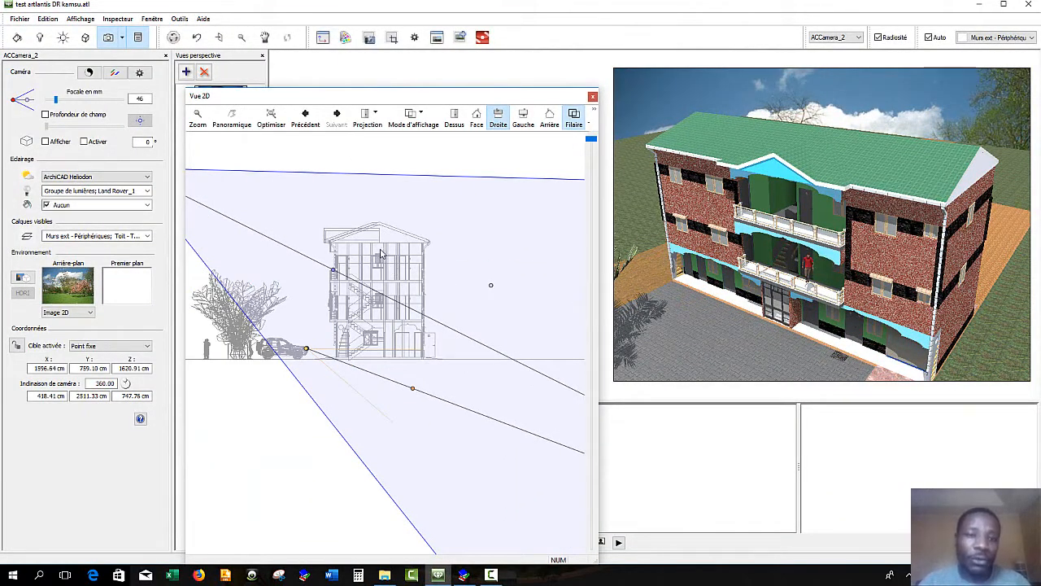
pyautogui.scroll(2, 380, 255)
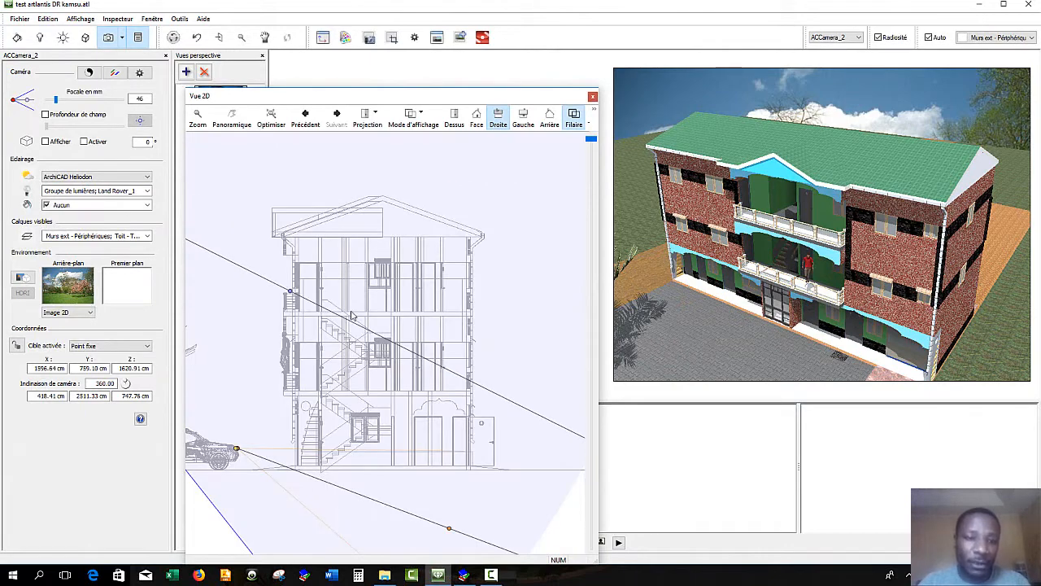
pyautogui.scroll(-3, 395, 370)
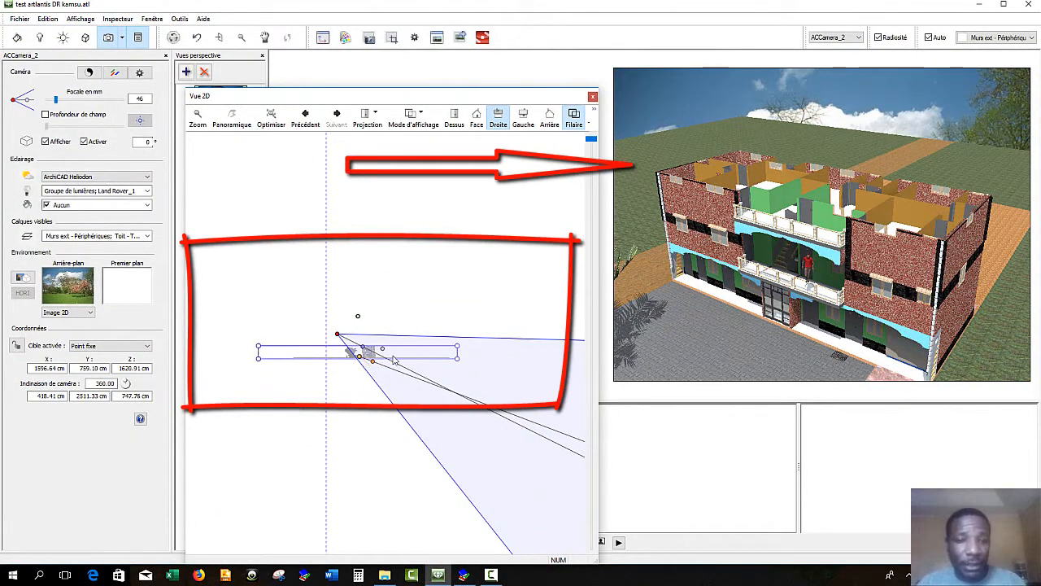
# - Raise the clipping box's top edge slightly on the upper storey in the right-side elevation and view the cut floor from above
pyautogui.scroll(5, 382, 361)
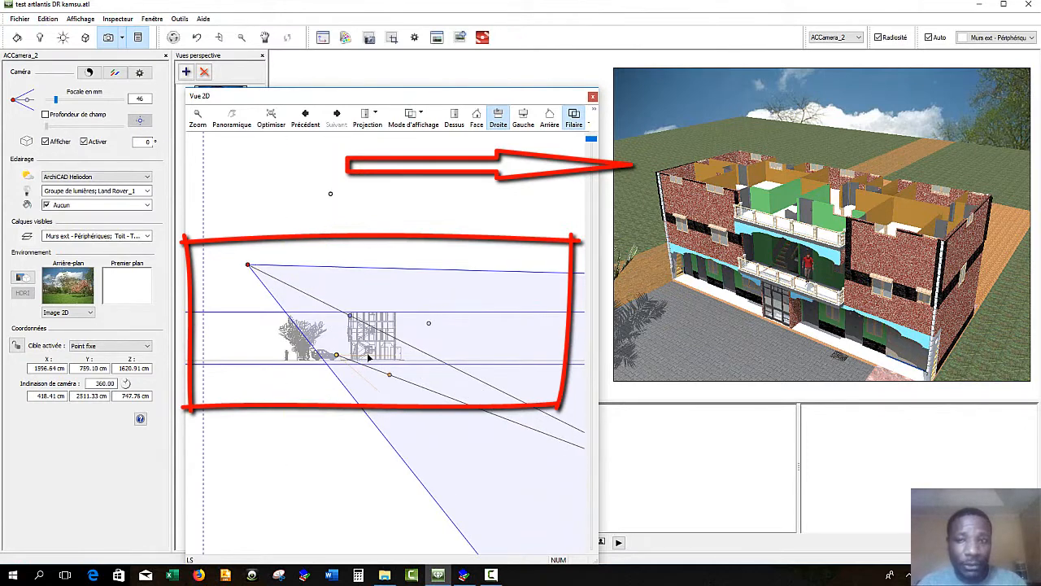
pyautogui.moveTo(420, 316)
pyautogui.mouseDown()
pyautogui.moveTo(424, 267)
pyautogui.moveTo(412, 307)
pyautogui.mouseUp()
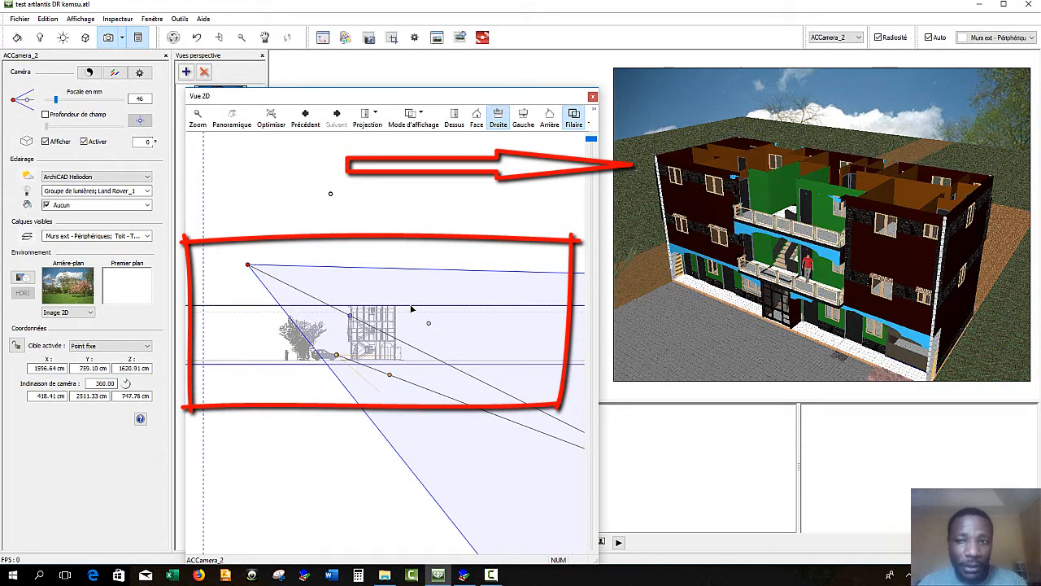
pyautogui.moveTo(738, 193)
pyautogui.mouseDown()
pyautogui.moveTo(739, 214)
pyautogui.moveTo(775, 165)
pyautogui.moveTo(829, 130)
pyautogui.mouseUp()
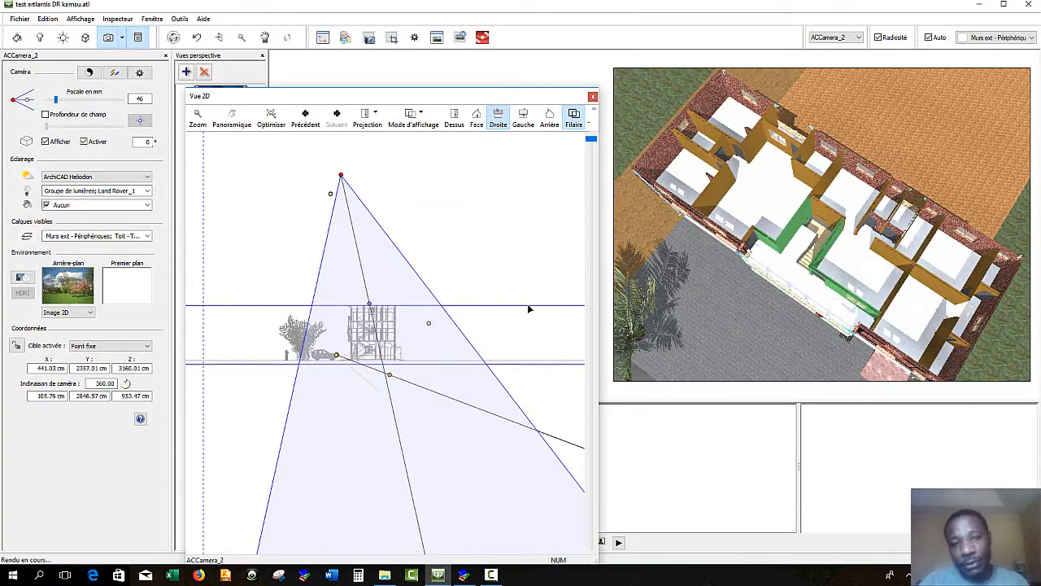
# - Nudge the clipping box's top edge a little higher and bring the camera back to an oblique view of the open floor
pyautogui.moveTo(527, 307)
pyautogui.mouseDown()
pyautogui.moveTo(530, 281)
pyautogui.moveTo(542, 307)
pyautogui.mouseUp()
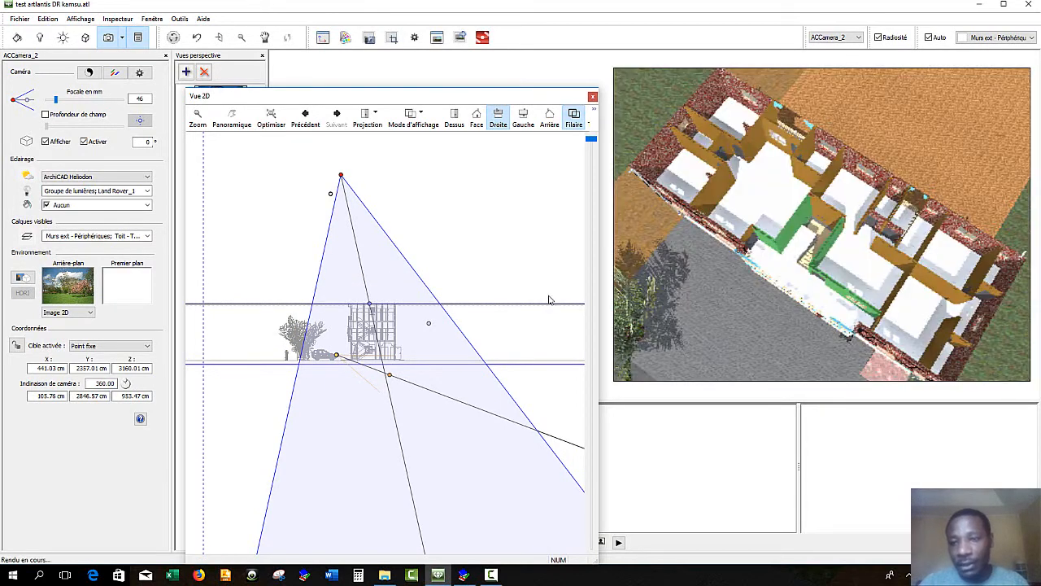
pyautogui.moveTo(789, 260); pyautogui.dragTo(715, 293)
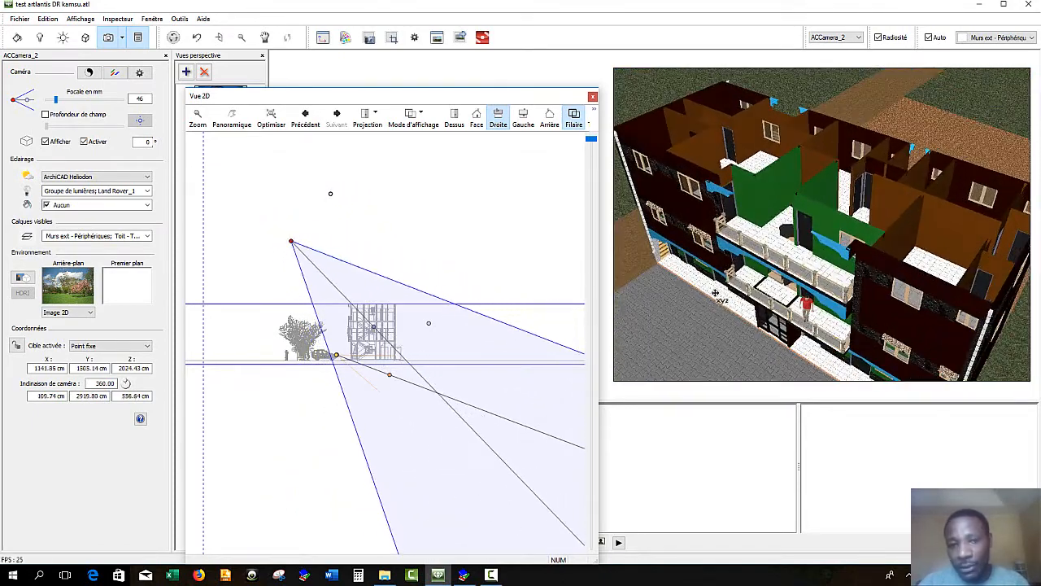
pyautogui.scroll(2, 371, 354)
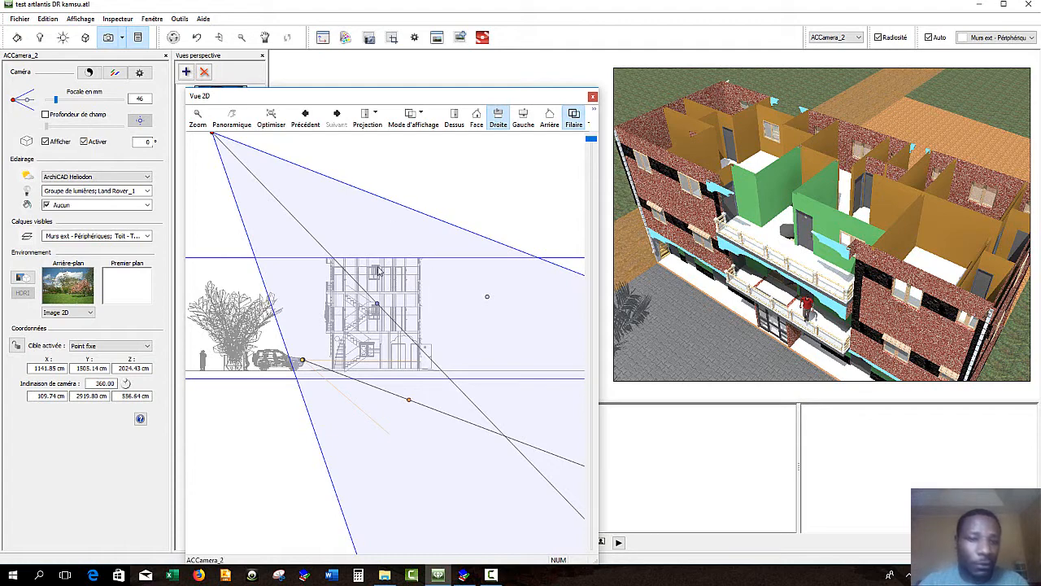
# - In the front elevation, pull both side edges of the clipping box in close to the building
pyautogui.click(477, 118)
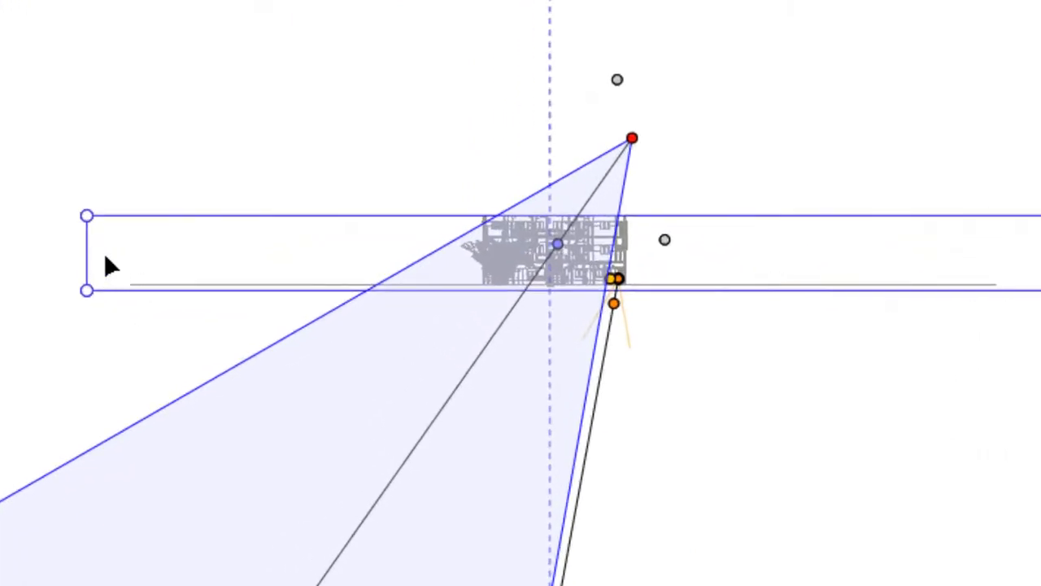
pyautogui.moveTo(106, 257); pyautogui.dragTo(383, 253)
pyautogui.scroll(-2, 305, 282)
pyautogui.scroll(3, 392, 272)
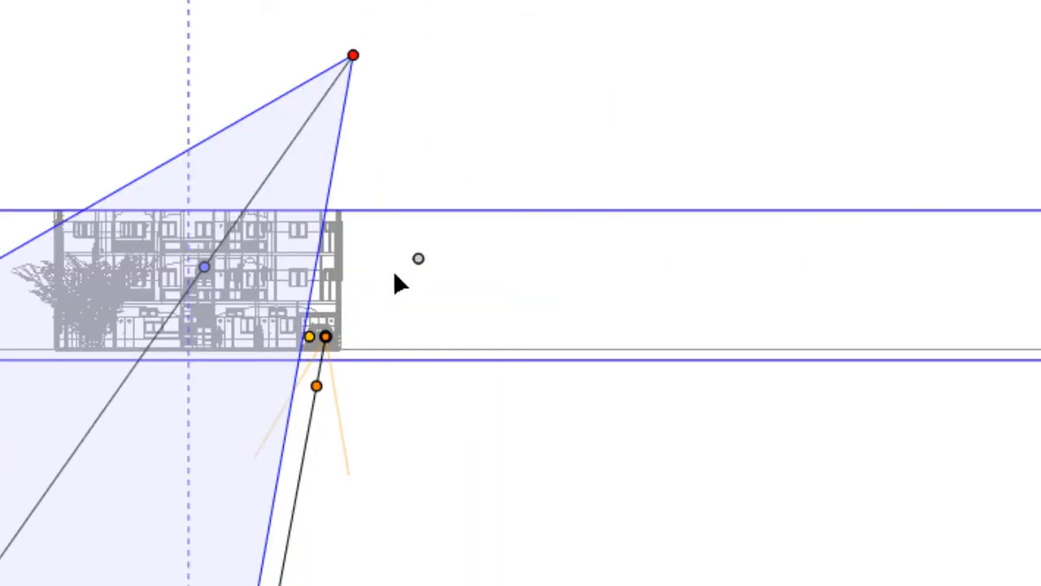
pyautogui.scroll(-2, 542, 333)
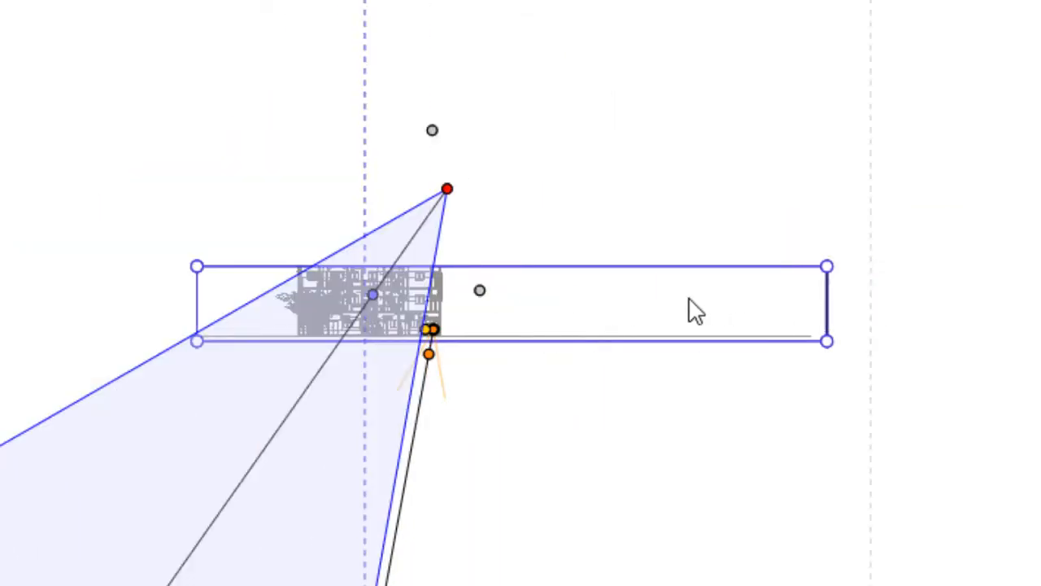
pyautogui.moveTo(696, 312); pyautogui.dragTo(493, 326)
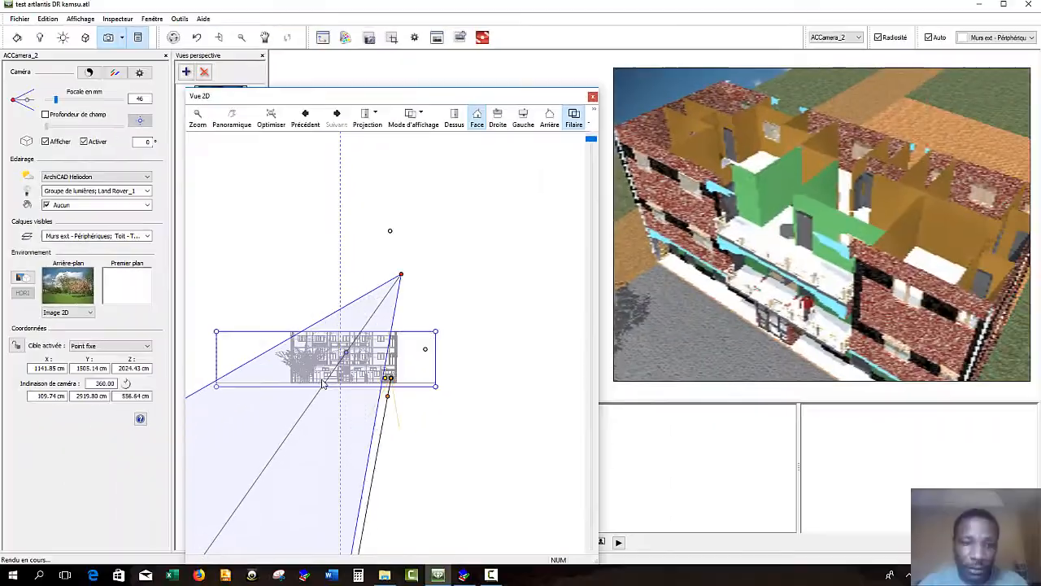
pyautogui.scroll(4, 323, 384)
pyautogui.scroll(-2, 371, 398)
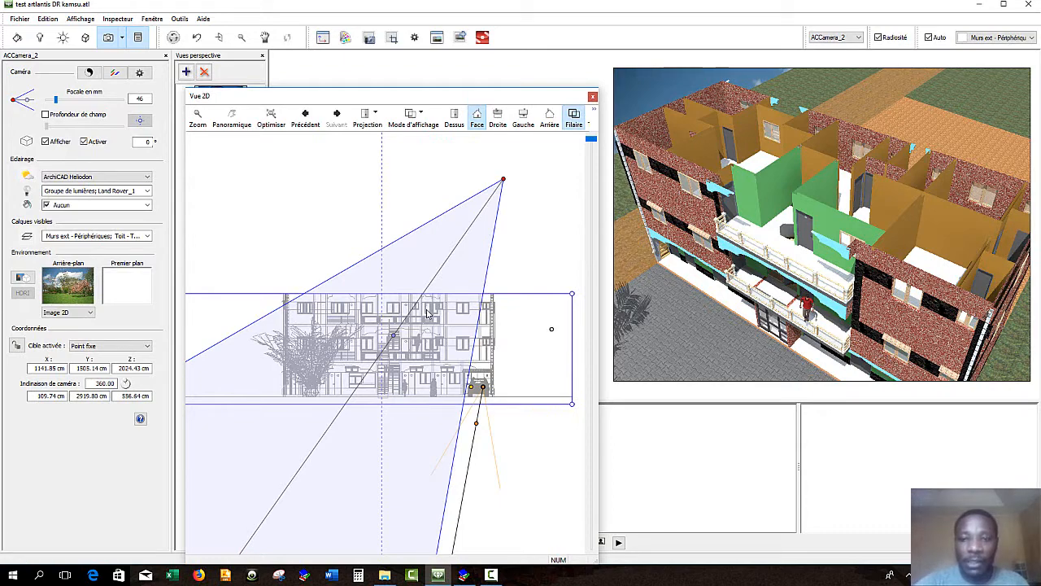
# - Orbit the perspective camera to a low frontal view of the facade, palm tree and car
pyautogui.scroll(-7, 697, 271)
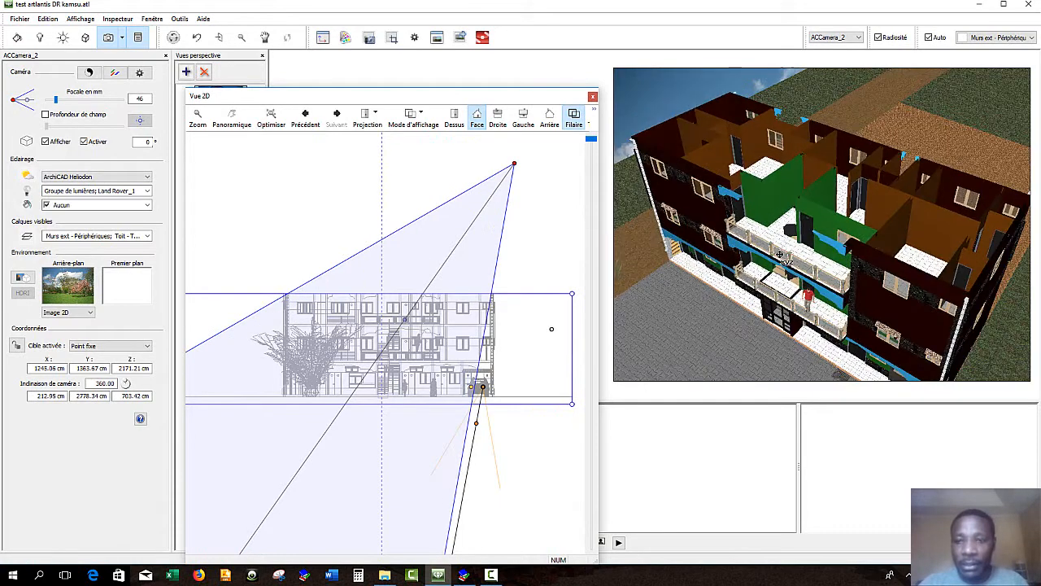
pyautogui.moveTo(665, 332); pyautogui.dragTo(854, 96)
pyautogui.scroll(4, 854, 97)
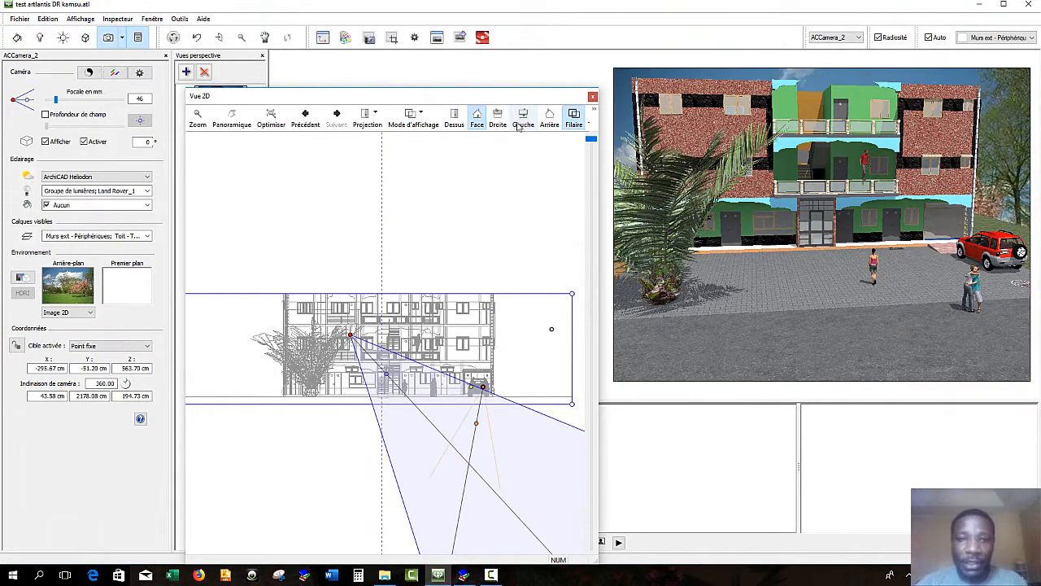
# - In the top view, move the clipping box's street-side edge up to the building's front and raise the camera to view the facade
pyautogui.click(454, 118)
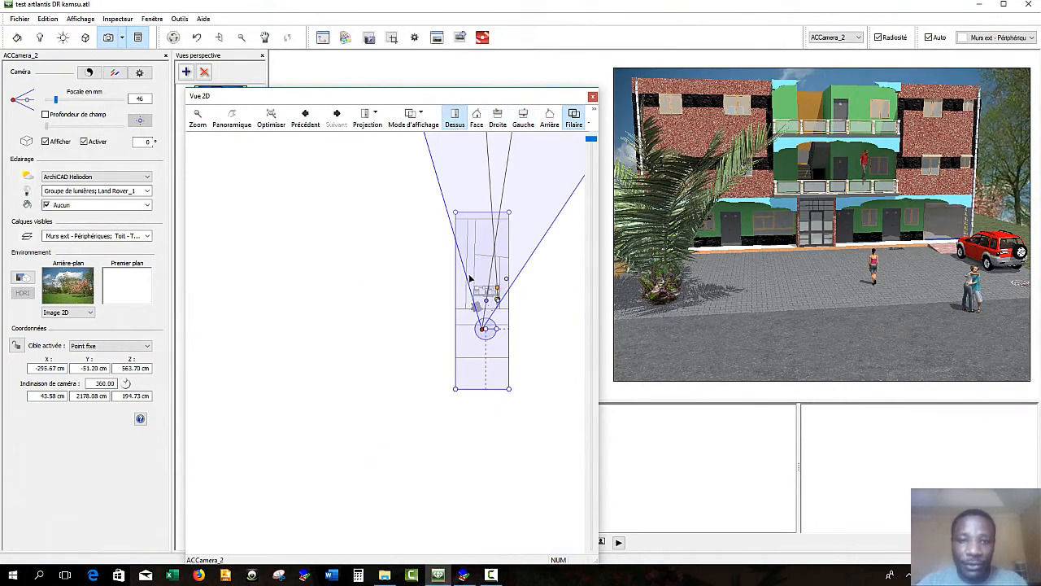
pyautogui.scroll(5, 483, 273)
pyautogui.scroll(-5, 478, 270)
pyautogui.scroll(7, 481, 292)
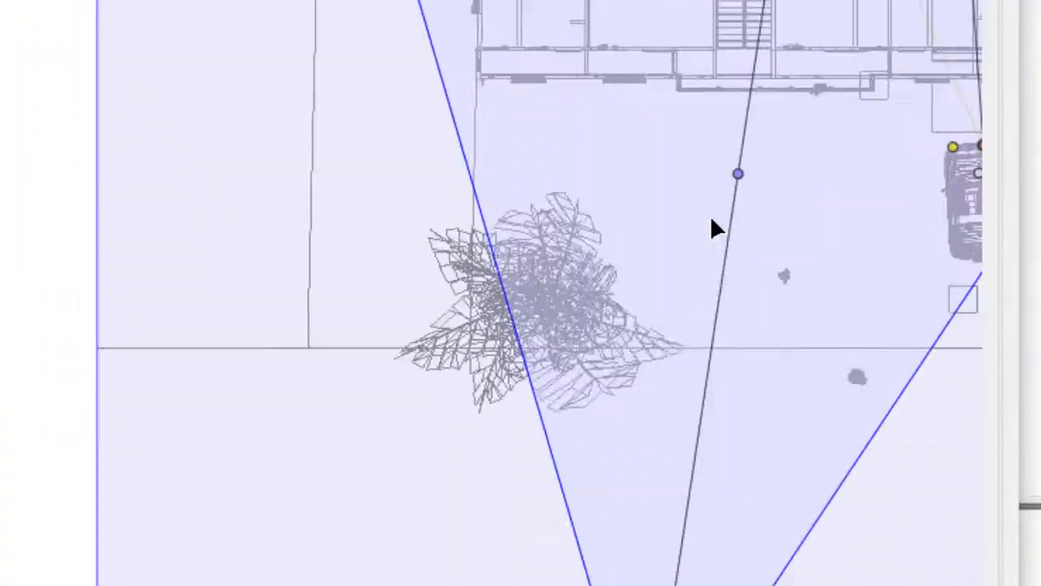
pyautogui.moveTo(710, 216); pyautogui.dragTo(670, 245, button='middle')
pyautogui.scroll(-4, 380, 252)
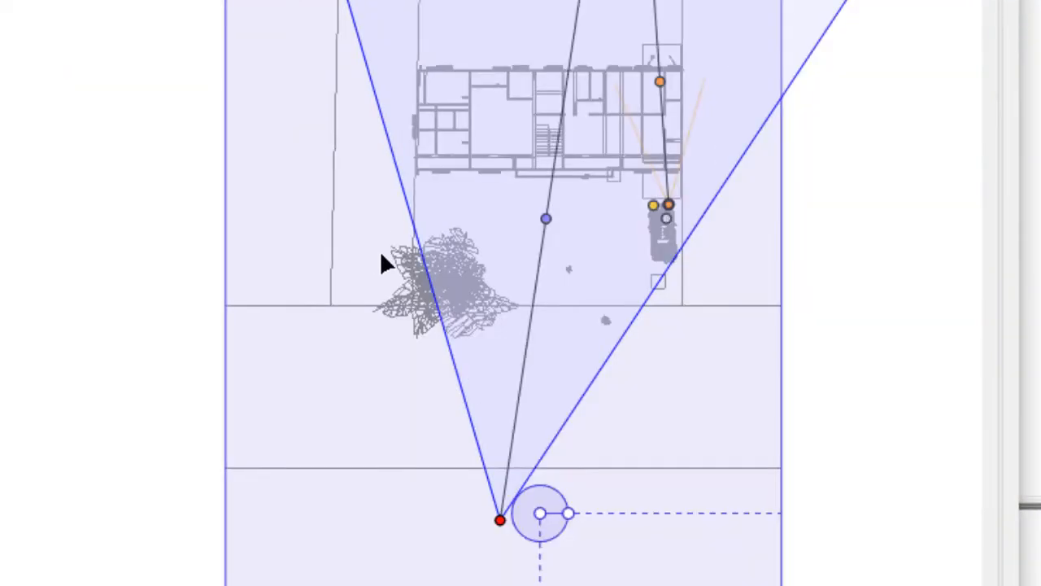
pyautogui.scroll(7, 557, 103)
pyautogui.scroll(-3, 553, 103)
pyautogui.scroll(-5, 567, 220)
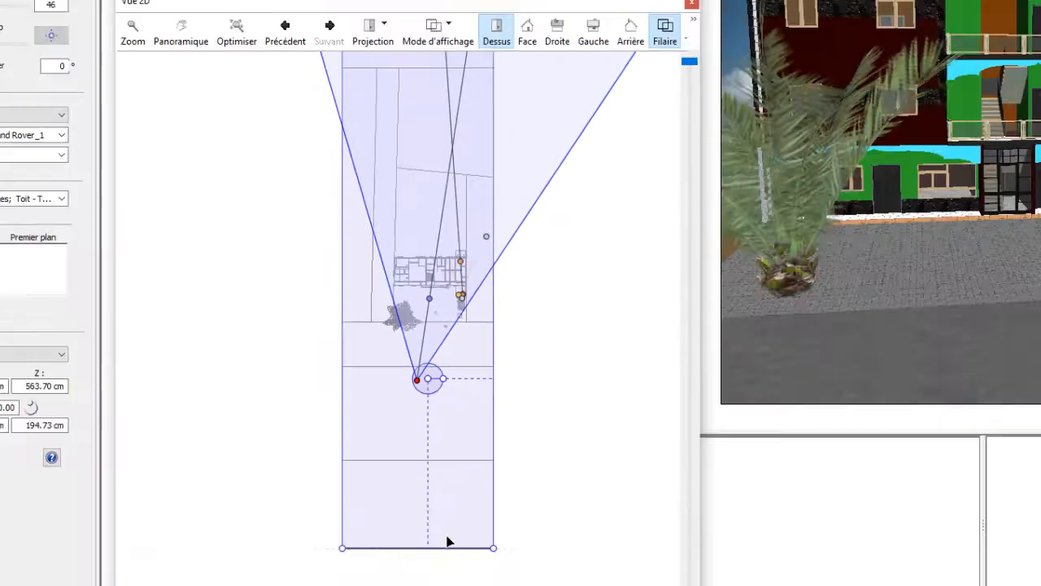
pyautogui.moveTo(447, 540); pyautogui.dragTo(439, 309)
pyautogui.moveTo(796, 204); pyautogui.dragTo(798, 369)
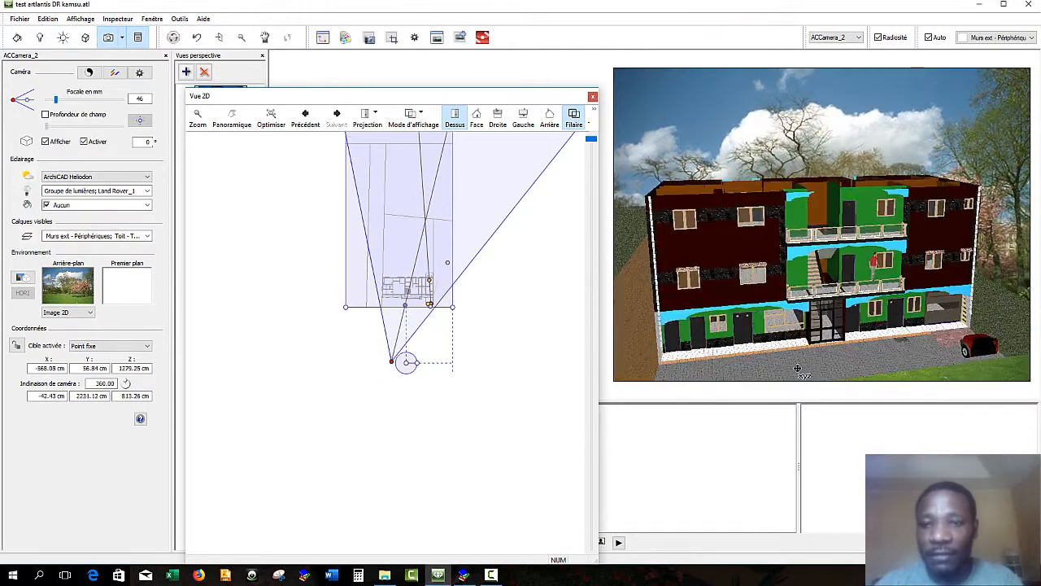
# - In the front elevation, raise the clipping box's top edge above the roof and orbit the camera to the building's gable side
pyautogui.click(476, 118)
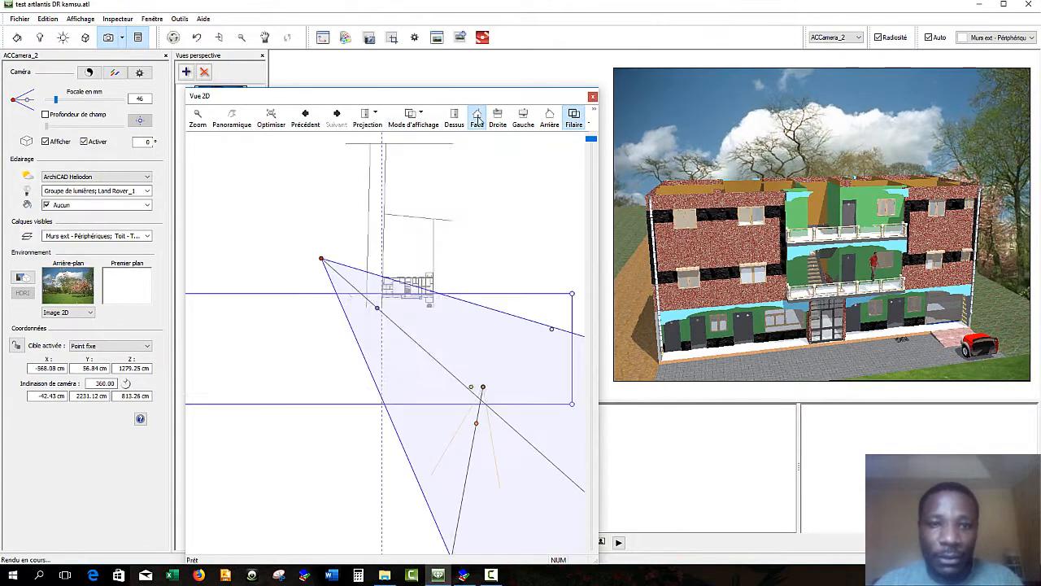
pyautogui.moveTo(511, 295); pyautogui.dragTo(513, 251)
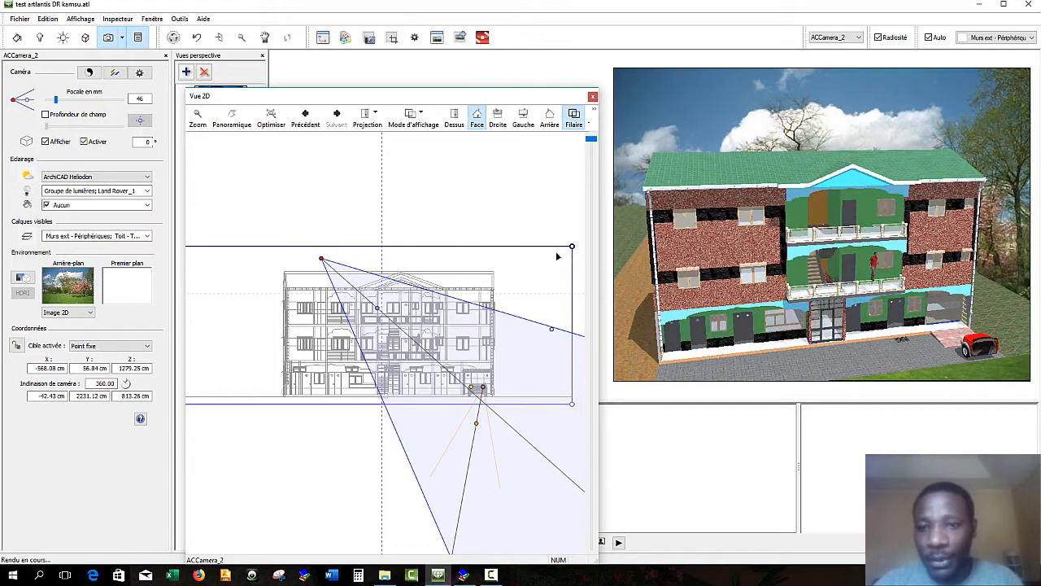
pyautogui.moveTo(675, 270)
pyautogui.mouseDown()
pyautogui.moveTo(846, 278)
pyautogui.moveTo(729, 271)
pyautogui.moveTo(769, 265)
pyautogui.moveTo(759, 258)
pyautogui.moveTo(695, 304)
pyautogui.moveTo(747, 309)
pyautogui.mouseUp()
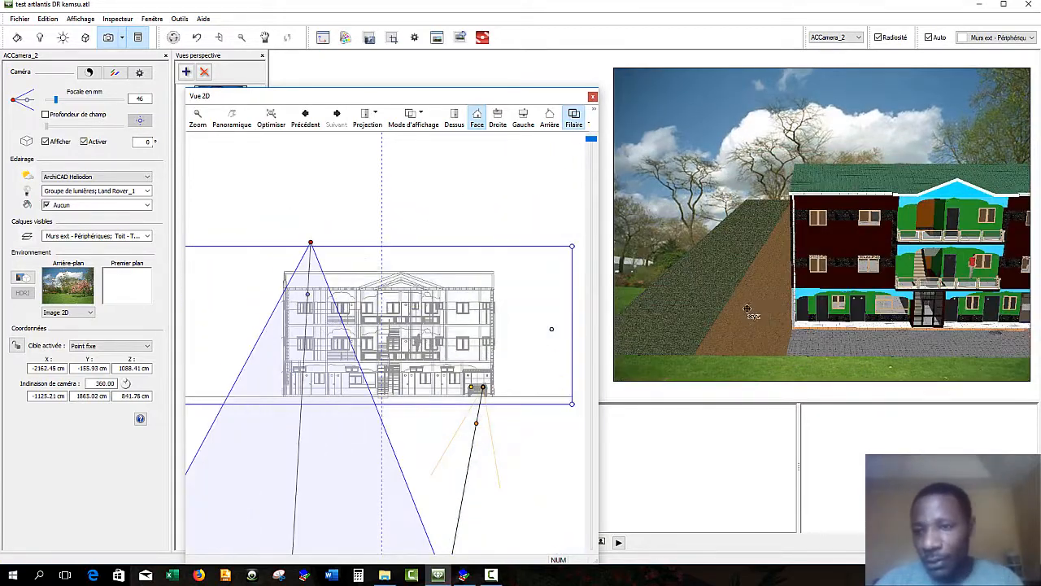
pyautogui.moveTo(825, 300); pyautogui.dragTo(769, 303)
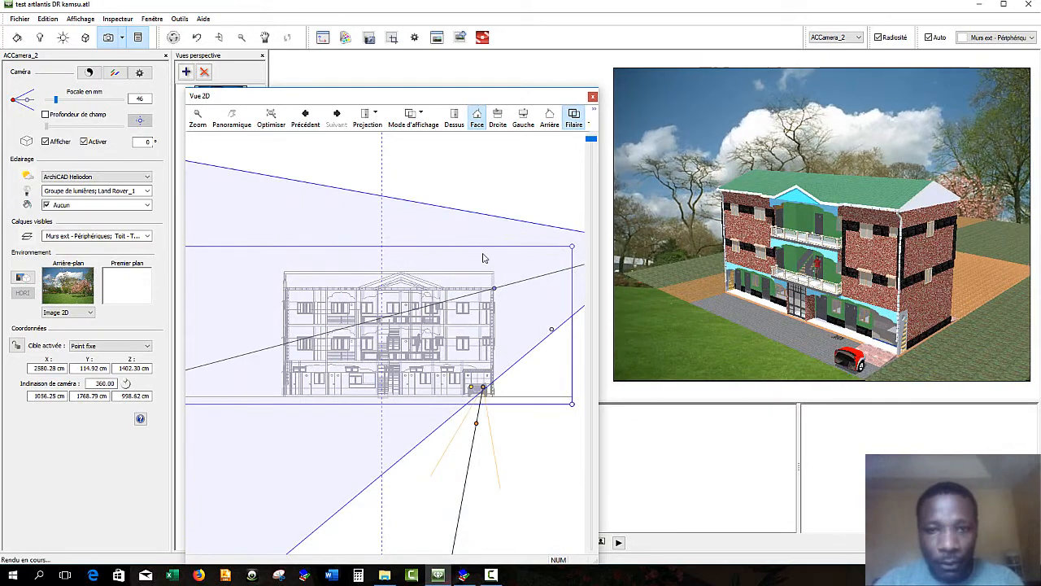
# - Section the building through the staircase by moving the clipping box's right edge inward, and orbit the camera to examine the cut
pyautogui.moveTo(488, 250)
pyautogui.mouseDown()
pyautogui.moveTo(495, 298)
pyautogui.moveTo(494, 248)
pyautogui.mouseUp()
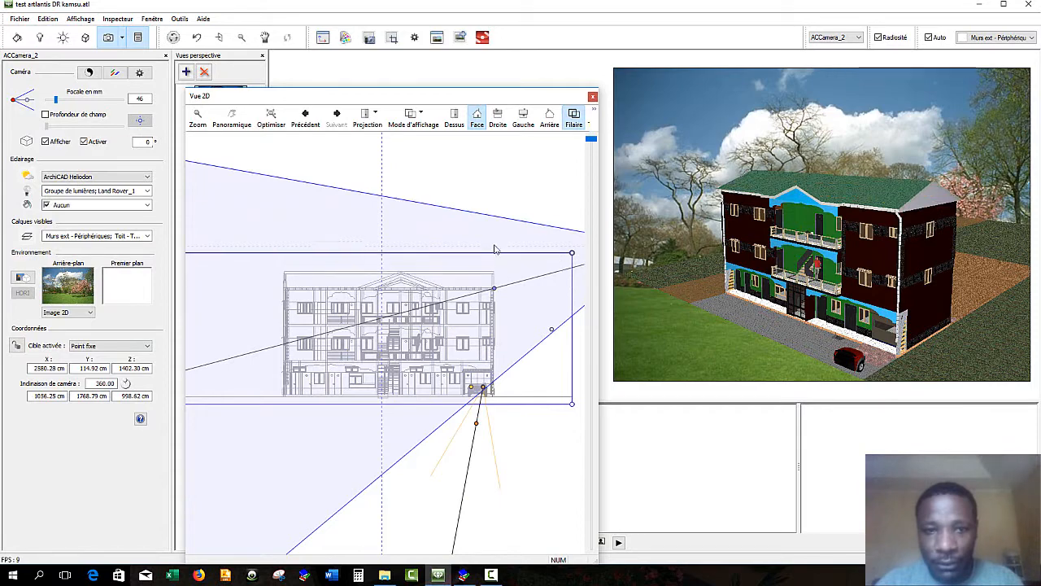
pyautogui.moveTo(530, 293); pyautogui.dragTo(451, 283)
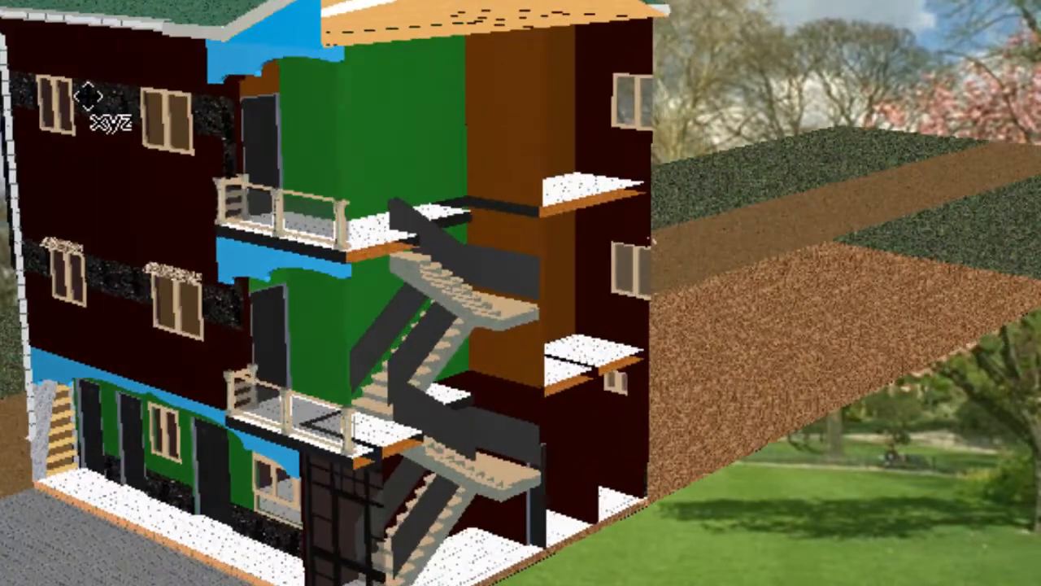
pyautogui.scroll(3, 88, 96)
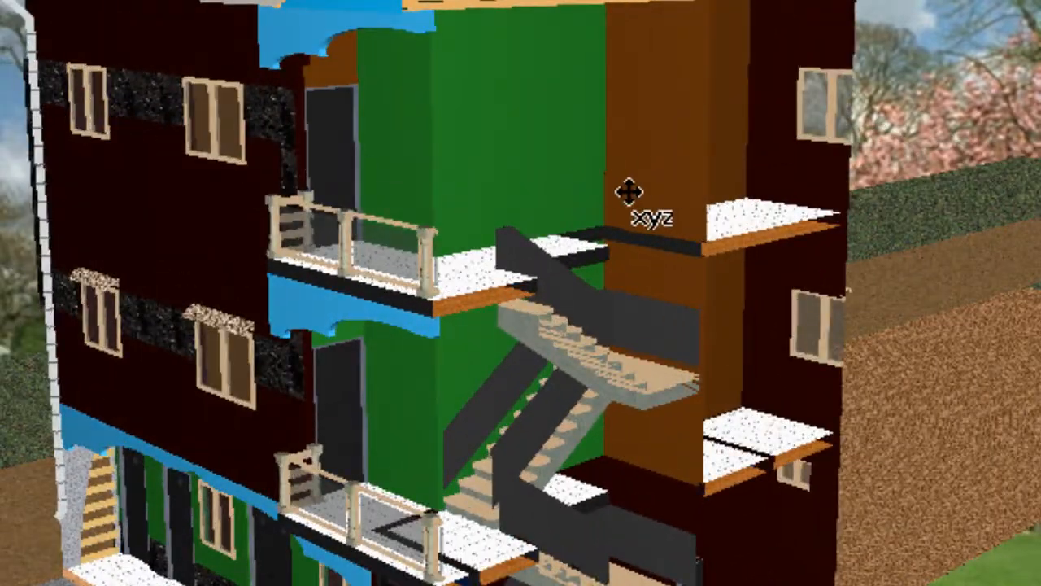
pyautogui.moveTo(633, 188); pyautogui.dragTo(212, 122)
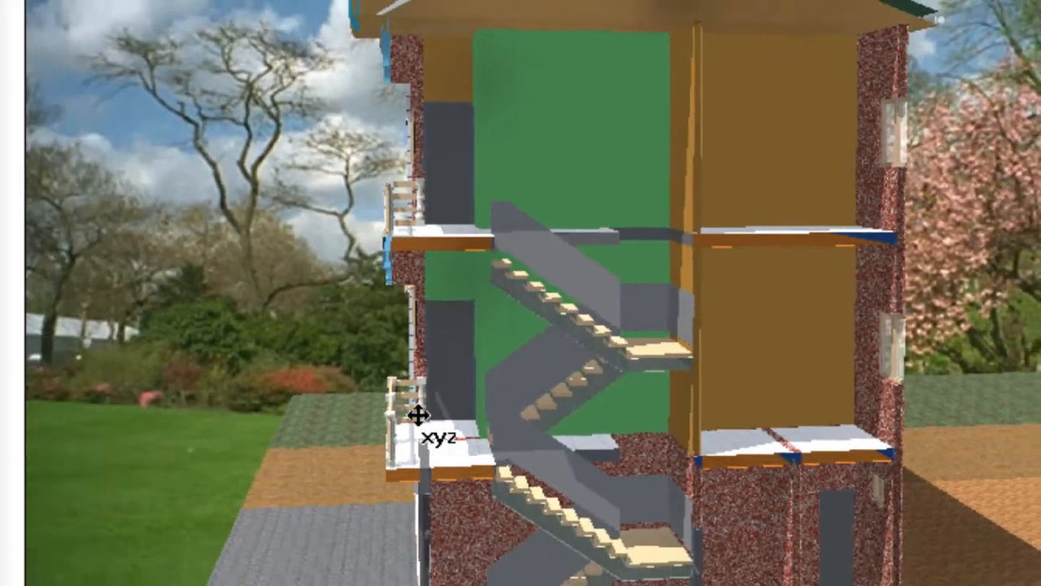
pyautogui.moveTo(418, 415); pyautogui.dragTo(549, 416)
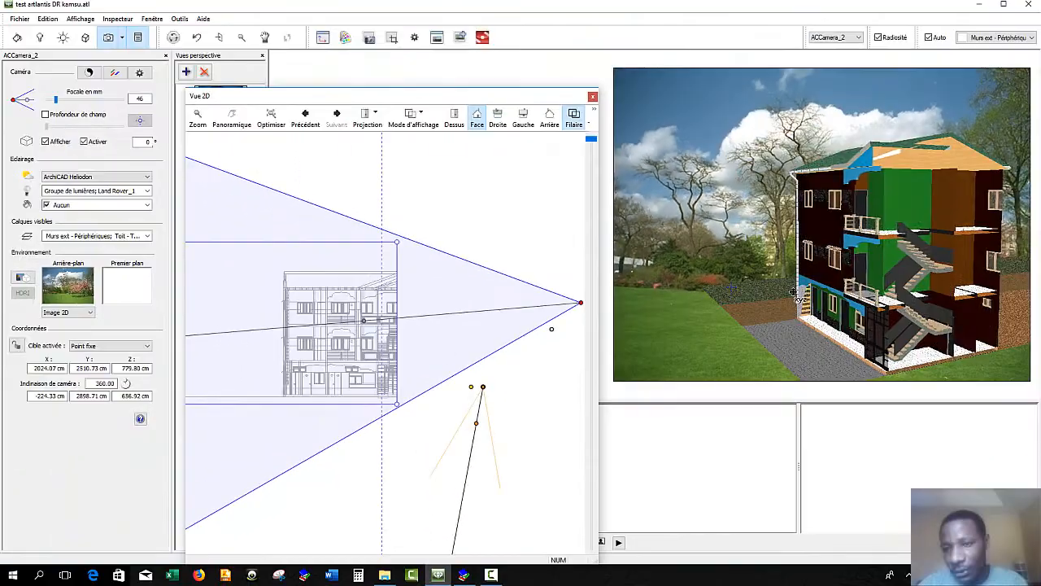
pyautogui.moveTo(794, 292); pyautogui.dragTo(965, 372)
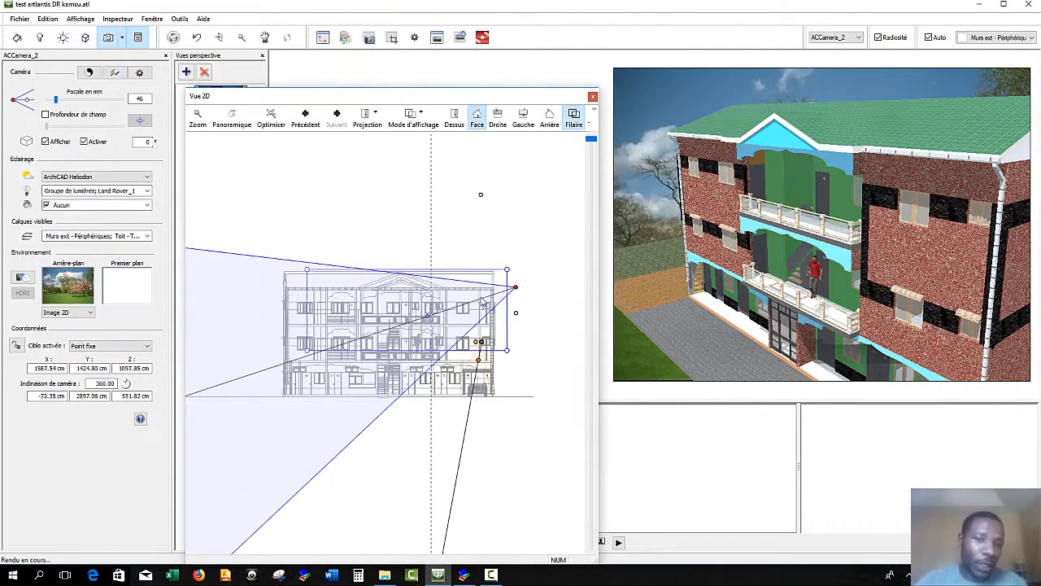
# - Close the 2D view and turn off the Activer and Afficher options of the camera's clipping box
pyautogui.scroll(-2, 482, 300)
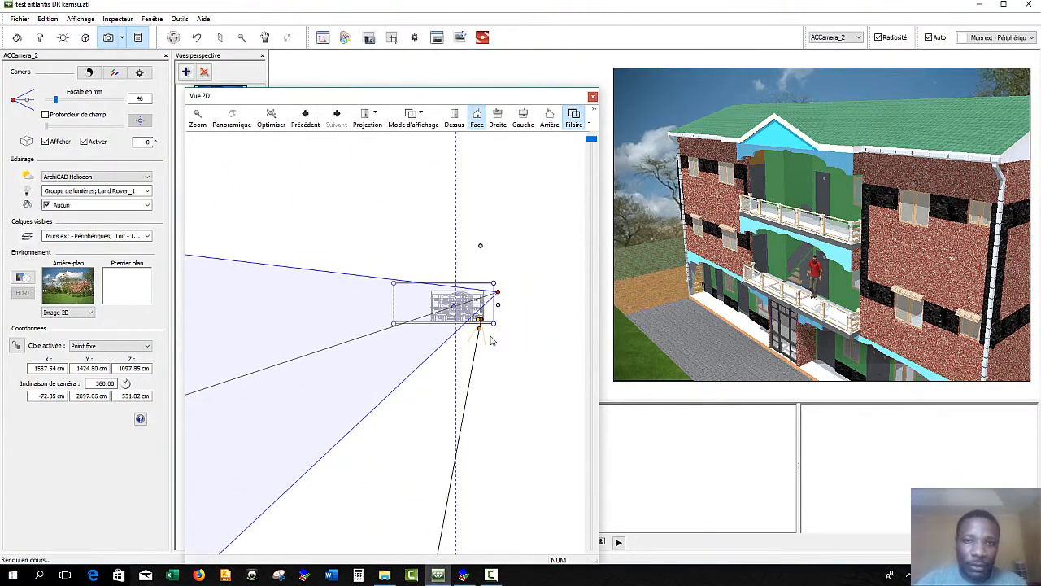
pyautogui.scroll(-2, 491, 340)
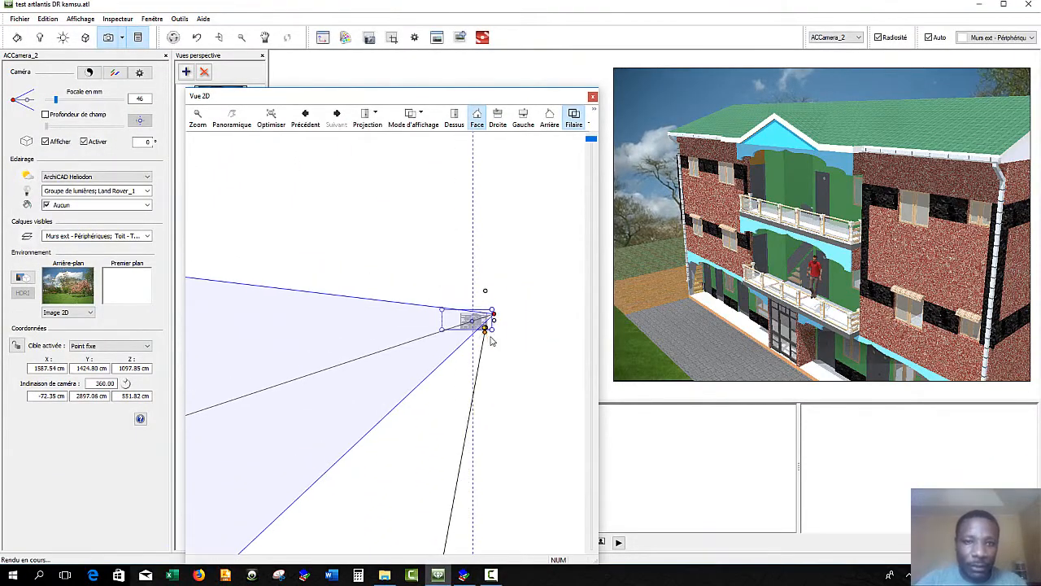
pyautogui.click(593, 98)
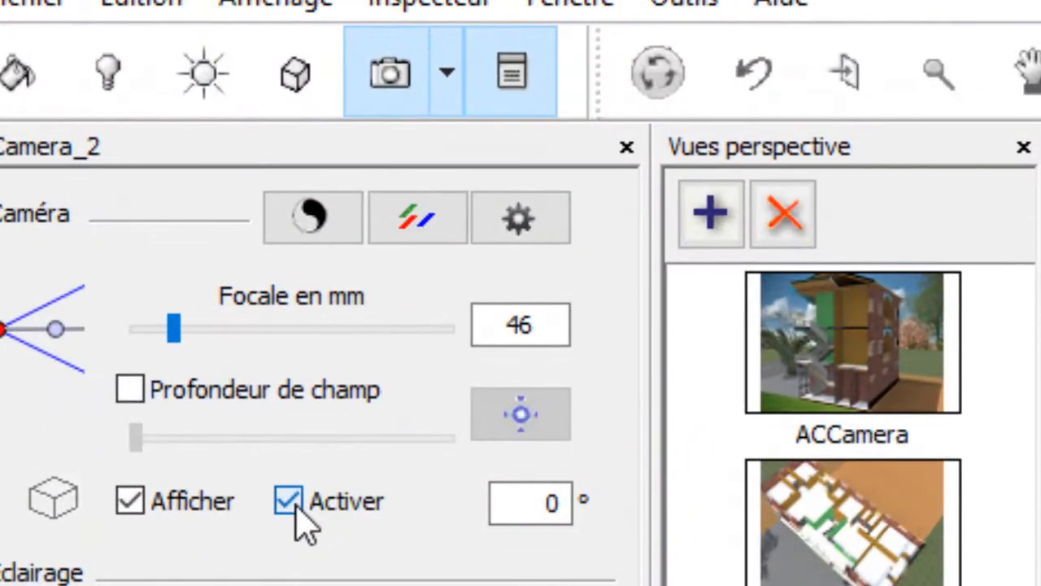
pyautogui.click(293, 503)
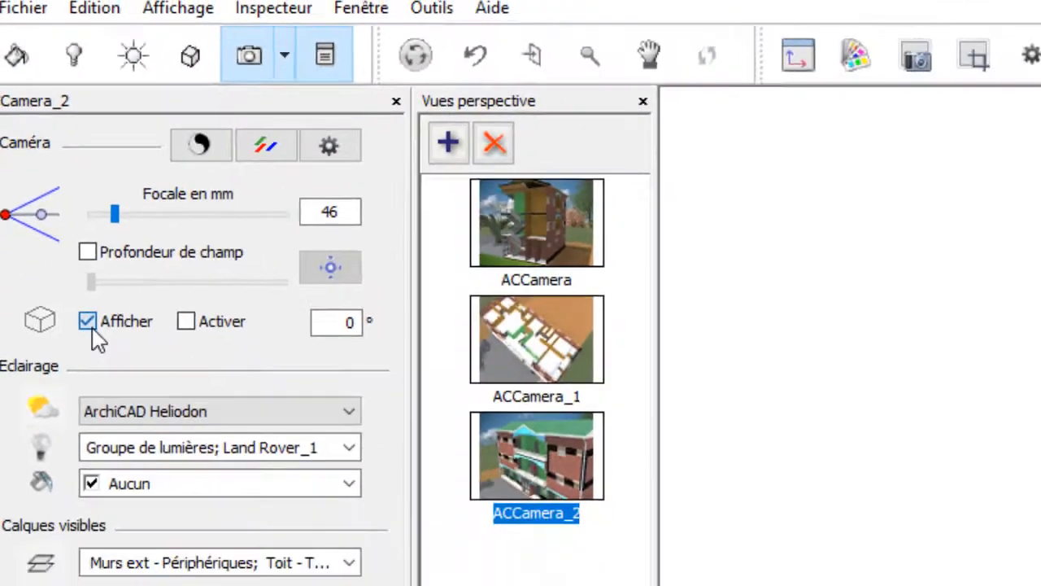
pyautogui.click(167, 521)
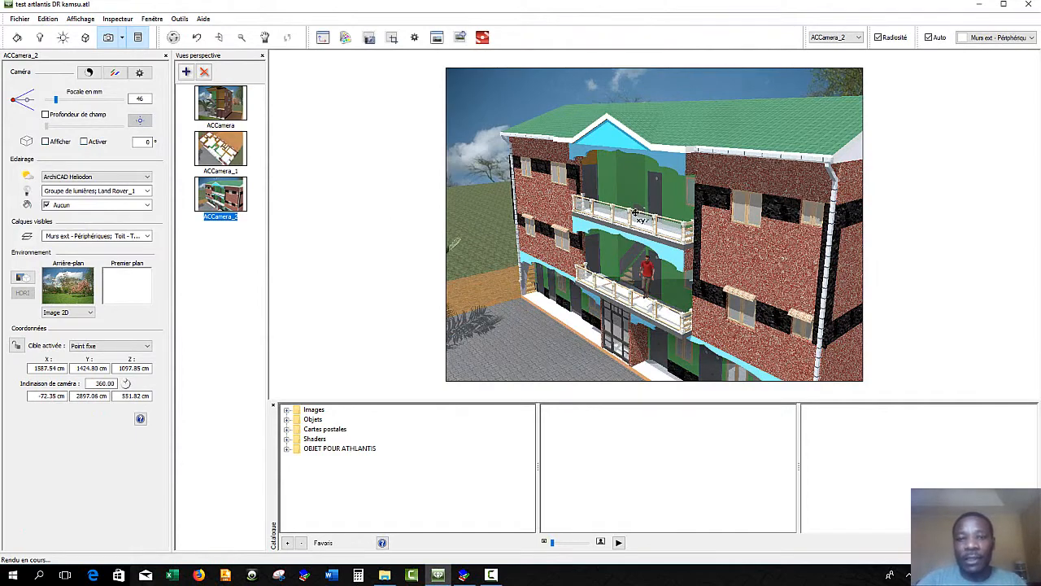
# - Orbit and pull the camera back to frame the whole building with its forecourt
pyautogui.moveTo(638, 216); pyautogui.dragTo(525, 236)
pyautogui.scroll(-6, 525, 235)
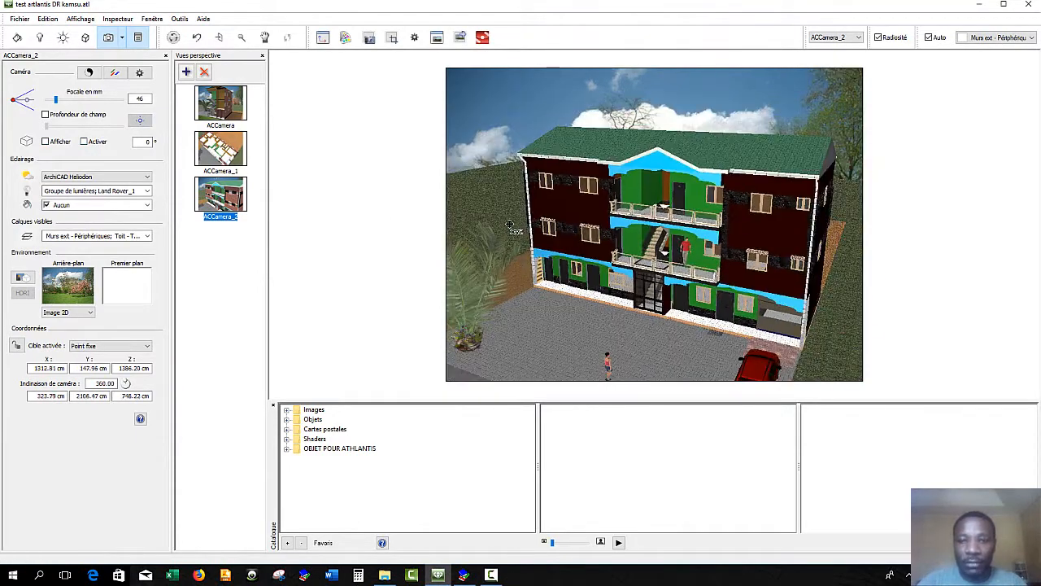